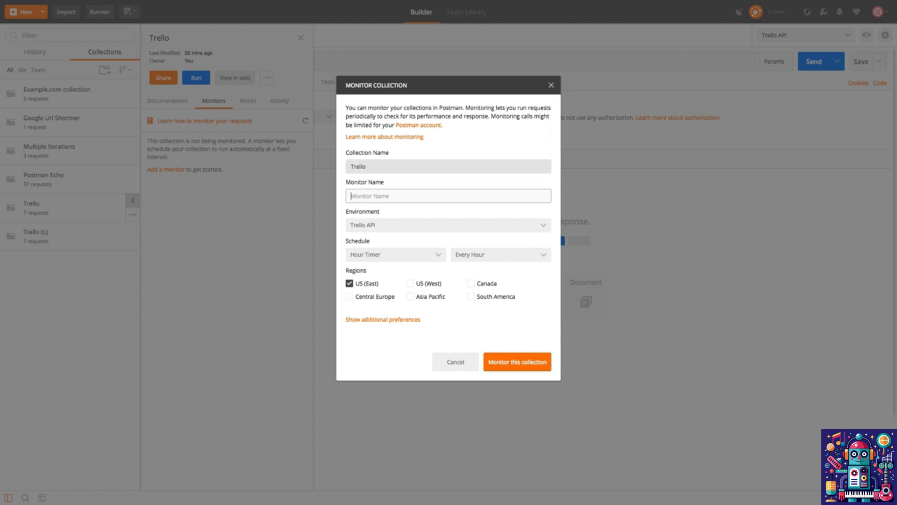
Configure the Trello collection's monitor as Monitor 1 with the Trello API environment and a minute timer running every 5 minutes
{"action": "left_click", "coordinate": [449, 167]}
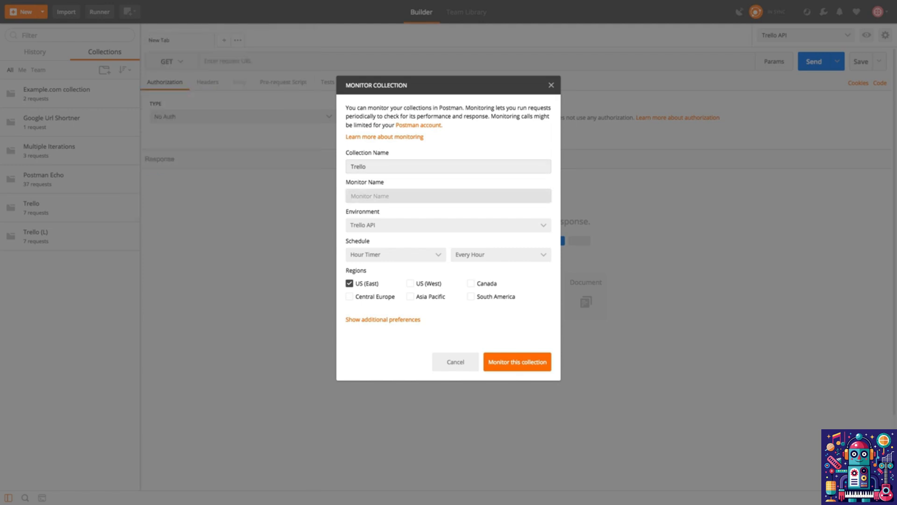
{"action": "left_click", "coordinate": [449, 196]}
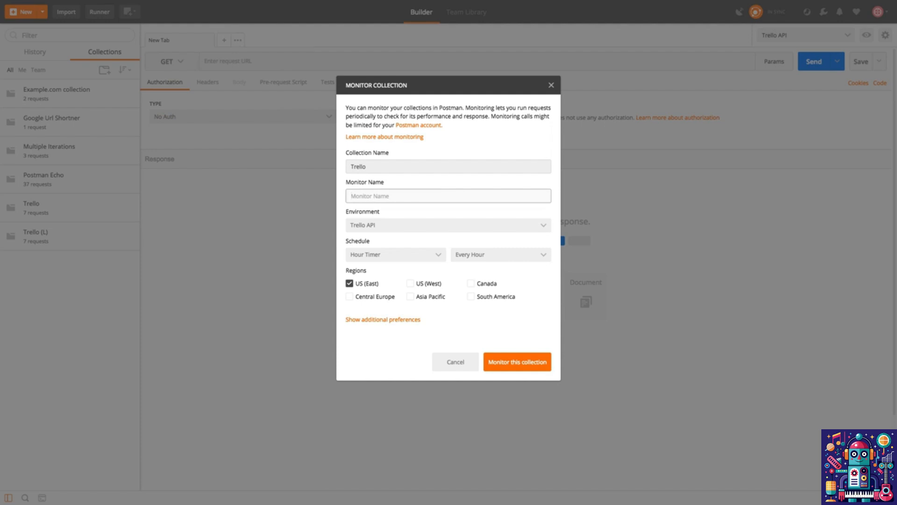
{"action": "type", "text": "Monitor 1"}
{"action": "left_click", "coordinate": [448, 225]}
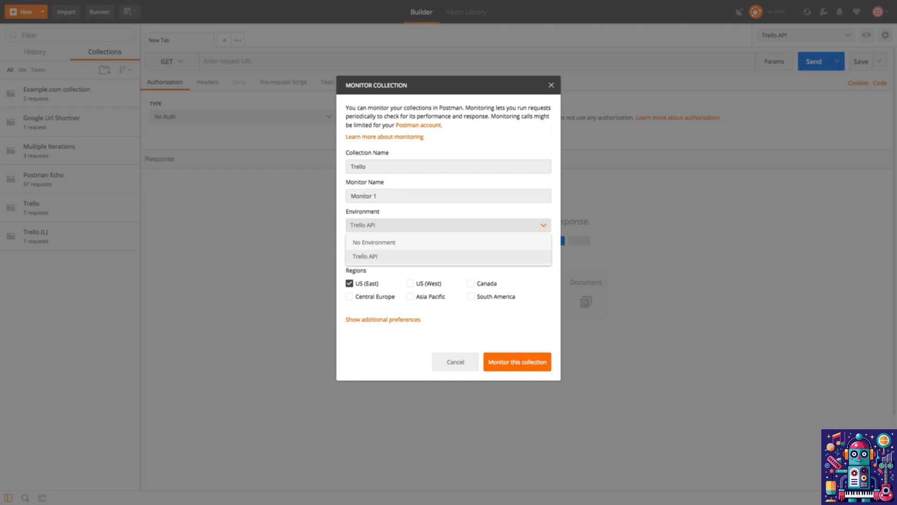
{"action": "left_click", "coordinate": [365, 256]}
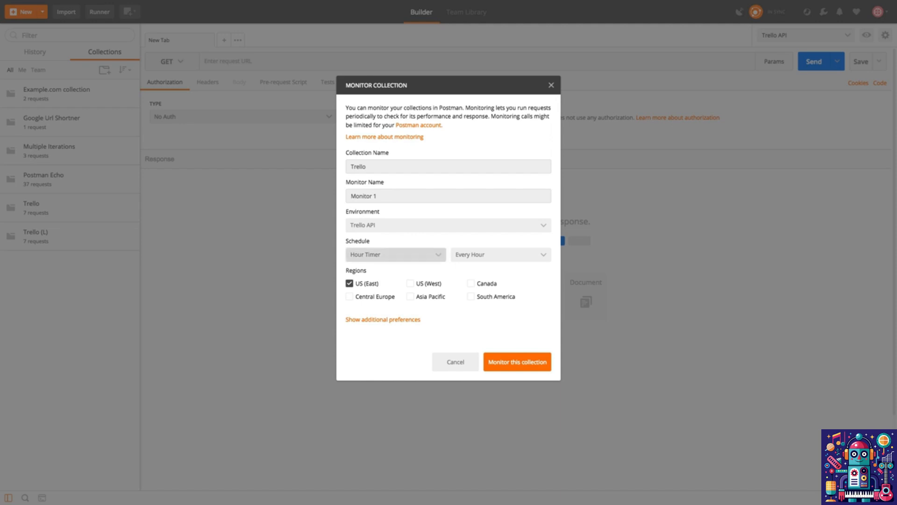
{"action": "left_click", "coordinate": [395, 254]}
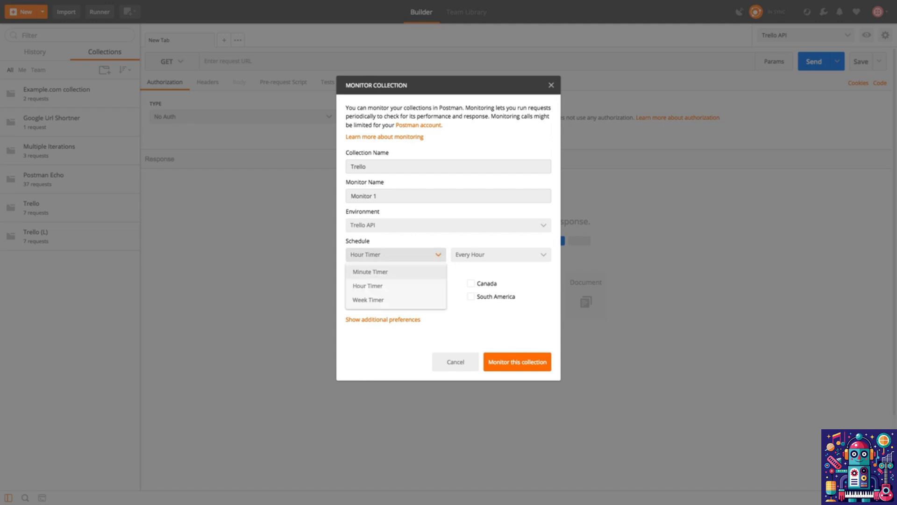
{"action": "left_click", "coordinate": [370, 272]}
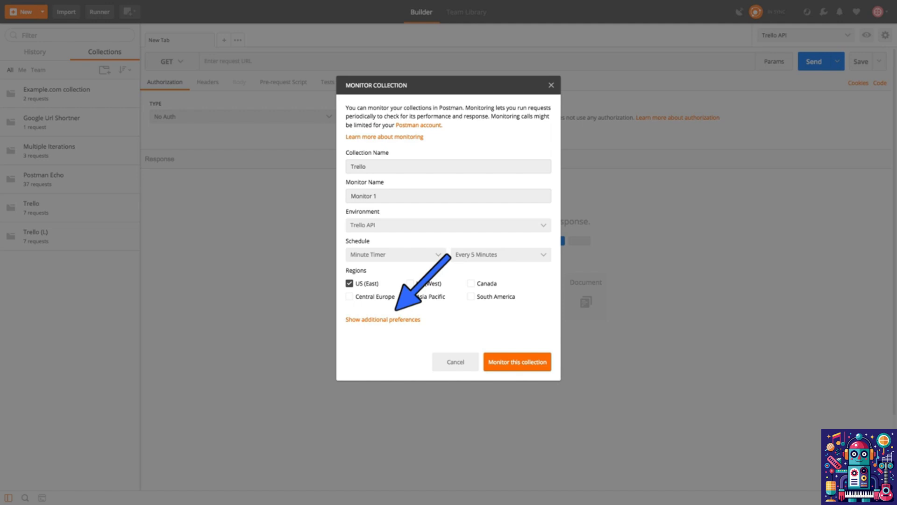
Try the monitor's additional preferences for request timeout, request delay, redirects and SSL validation
{"action": "left_click", "coordinate": [383, 320]}
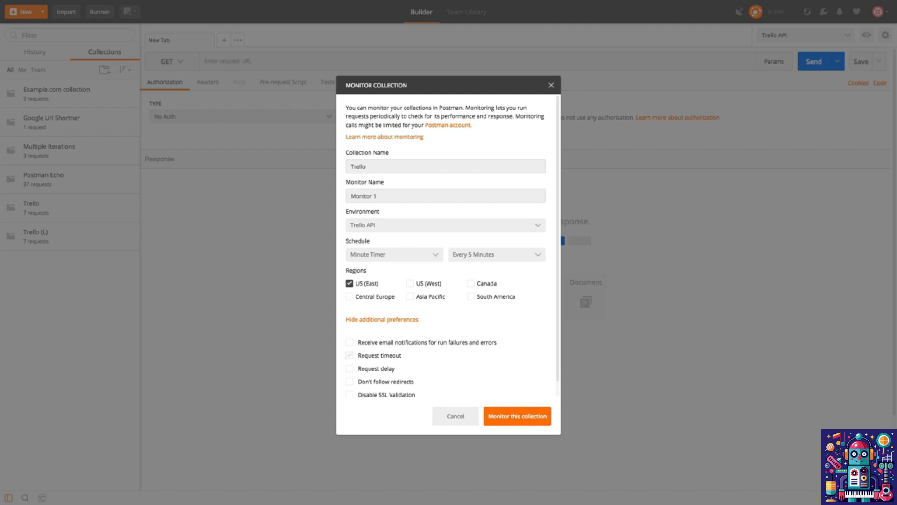
{"action": "left_click", "coordinate": [349, 356]}
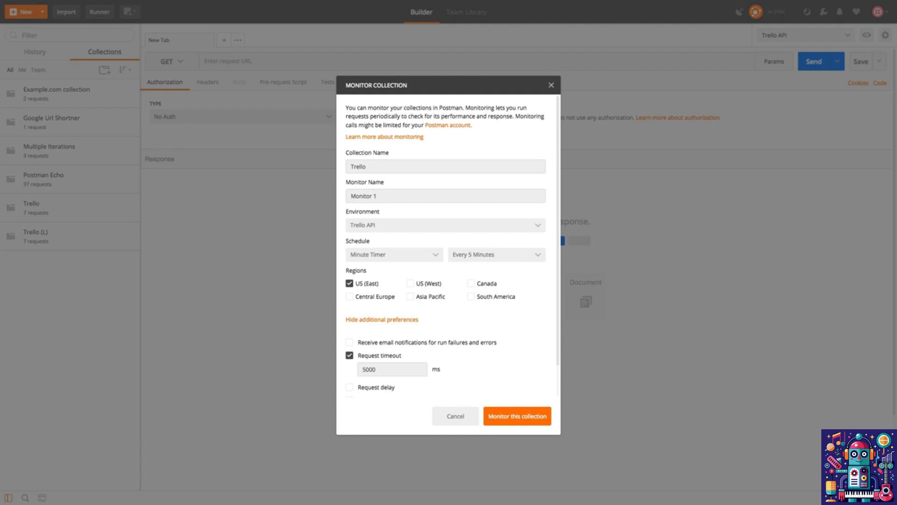
{"action": "left_click", "coordinate": [350, 356]}
{"action": "left_click", "coordinate": [349, 368]}
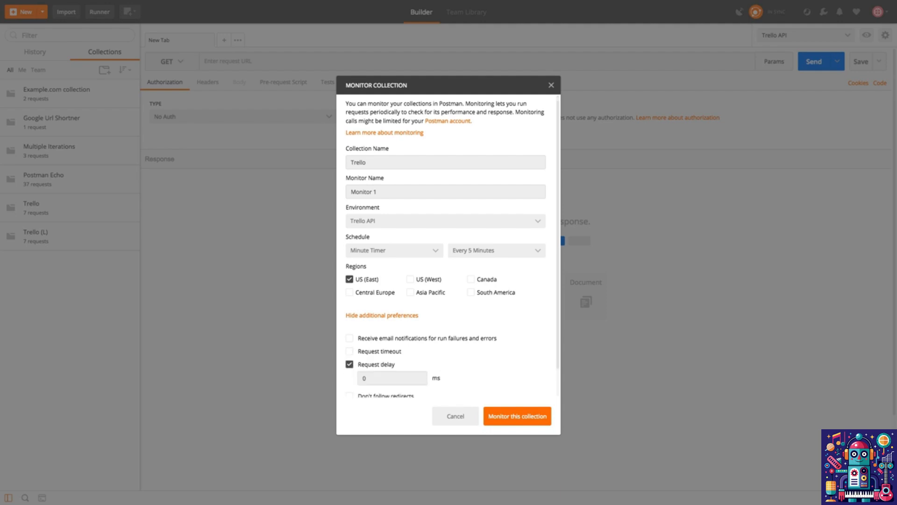
{"action": "scroll", "coordinate": [448, 280], "scroll_direction": "down", "scroll_amount": 2}
{"action": "left_click", "coordinate": [350, 334]}
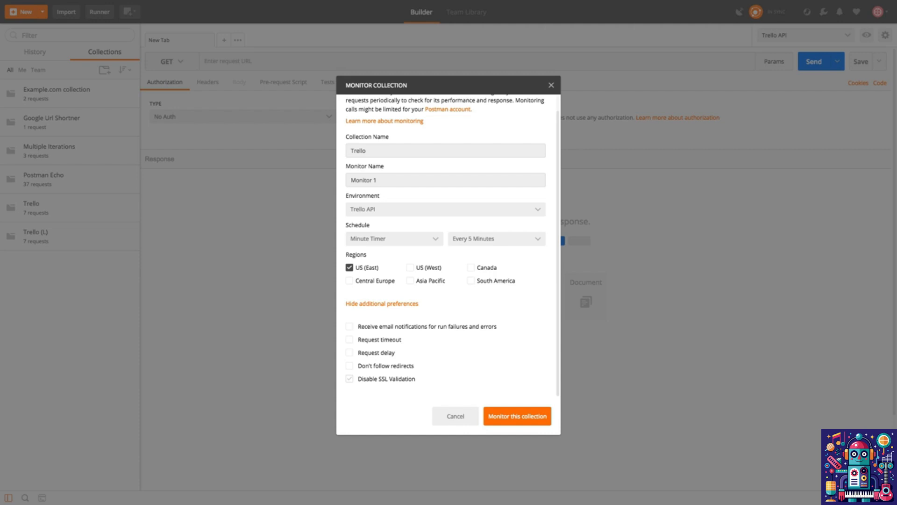
{"action": "left_click", "coordinate": [349, 379]}
{"action": "left_click", "coordinate": [349, 379]}
{"action": "left_click", "coordinate": [349, 365]}
{"action": "left_click", "coordinate": [349, 366]}
{"action": "left_click", "coordinate": [381, 304]}
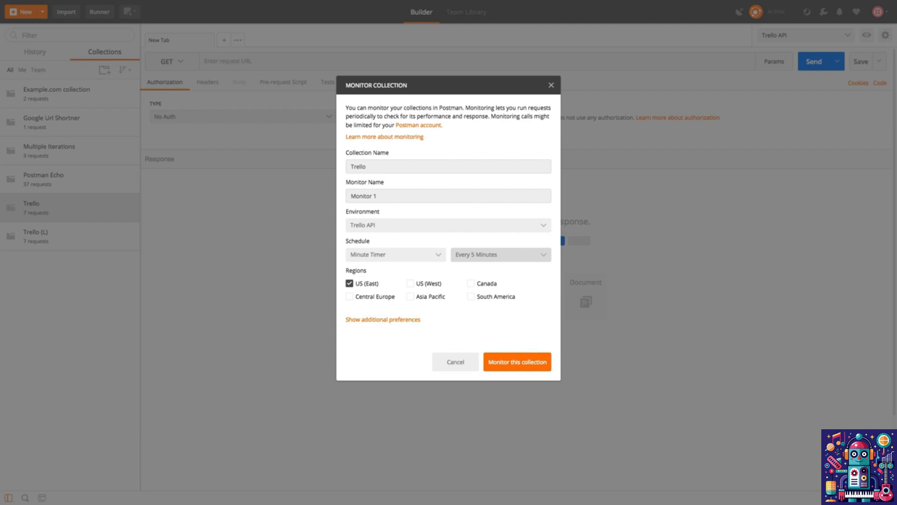
Create the monitor for the Trello collection and look over its performance page
{"action": "left_click", "coordinate": [518, 362]}
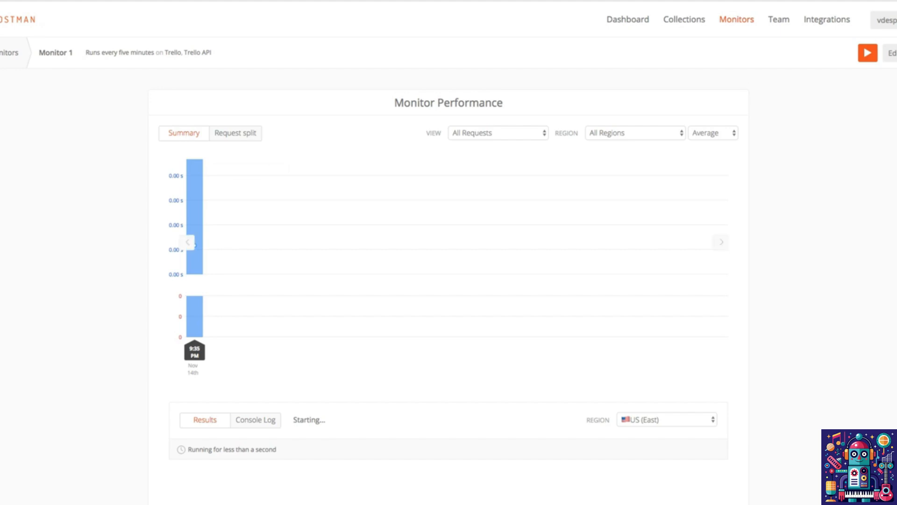
{"action": "mouse_move", "coordinate": [194, 206]}
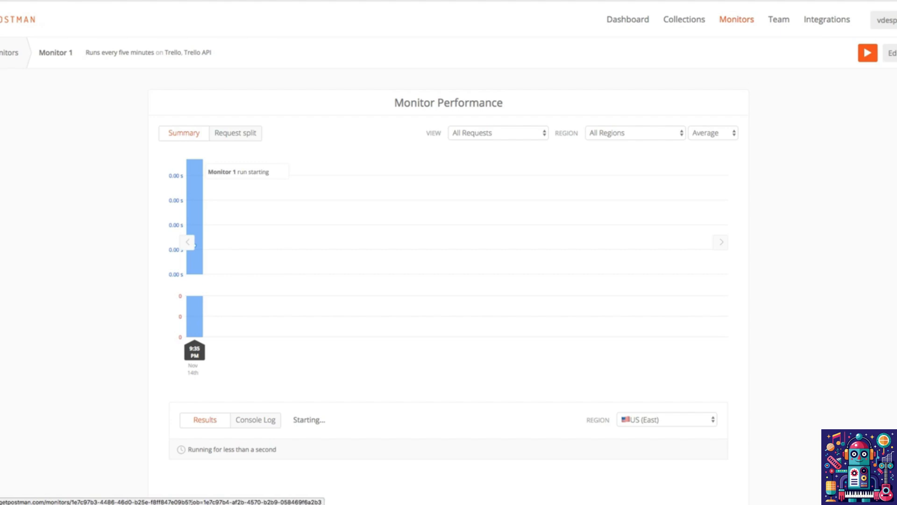
{"action": "scroll", "coordinate": [195, 244], "scroll_direction": "down", "scroll_amount": 3}
{"action": "scroll", "coordinate": [194, 244], "scroll_direction": "up", "scroll_amount": 3}
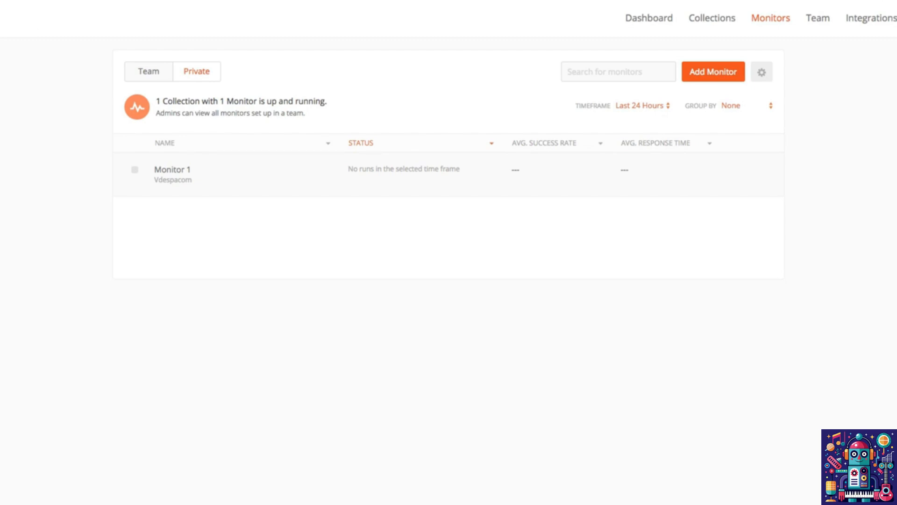
Examine the settings offered for adding a monitor in the web dashboard, without creating one
{"action": "mouse_move", "coordinate": [732, 166]}
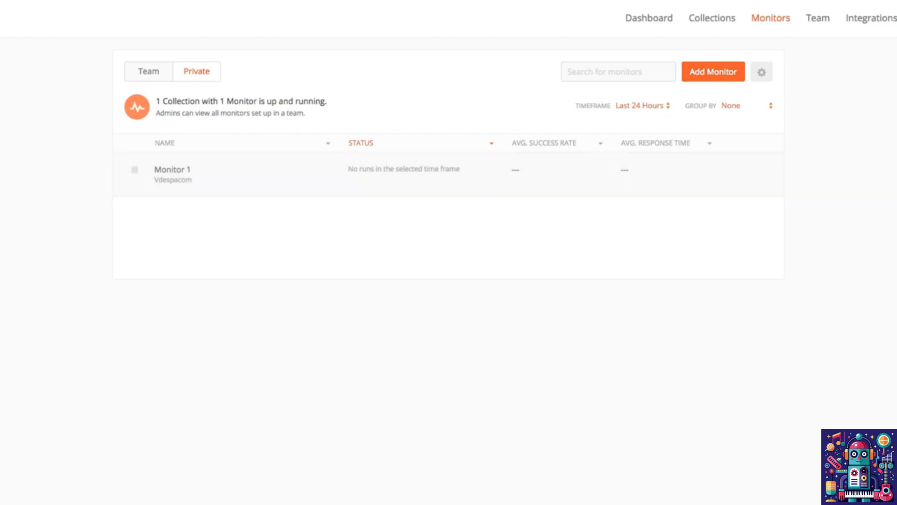
{"action": "left_click", "coordinate": [714, 72]}
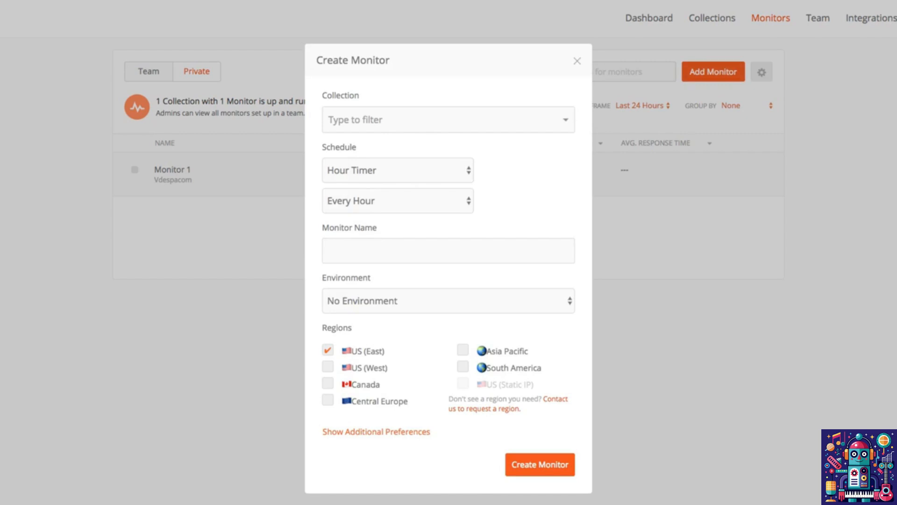
{"action": "key", "text": "Escape"}
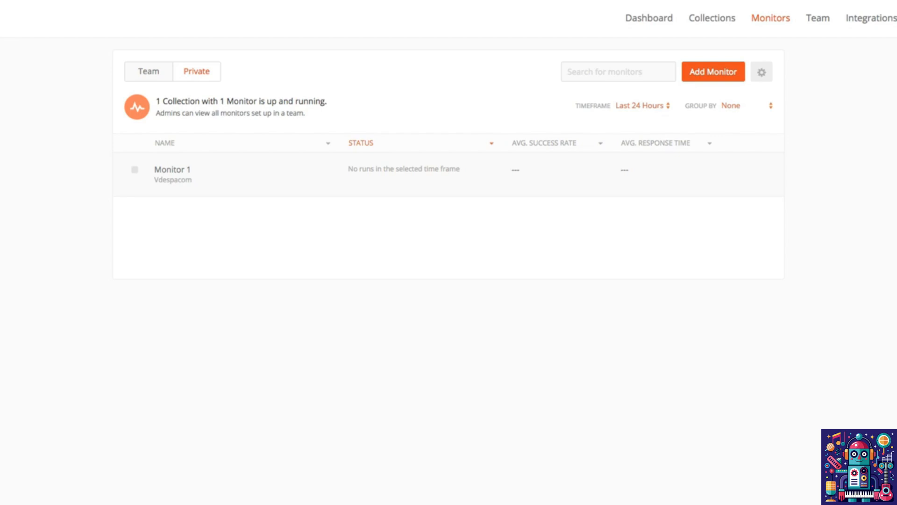
Open Monitor 1 from the monitors list and review its performance chart and latest run results
{"action": "left_click", "coordinate": [733, 165]}
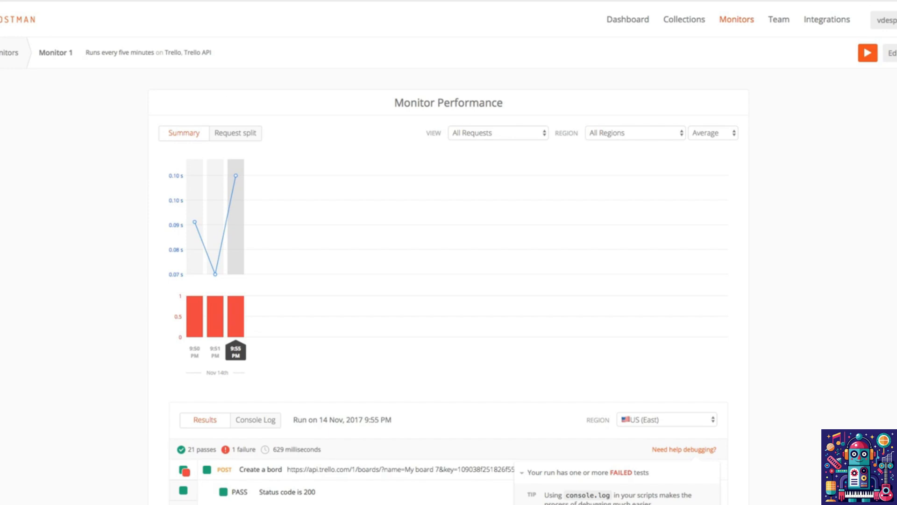
{"action": "scroll", "coordinate": [449, 262], "scroll_direction": "down", "scroll_amount": 1}
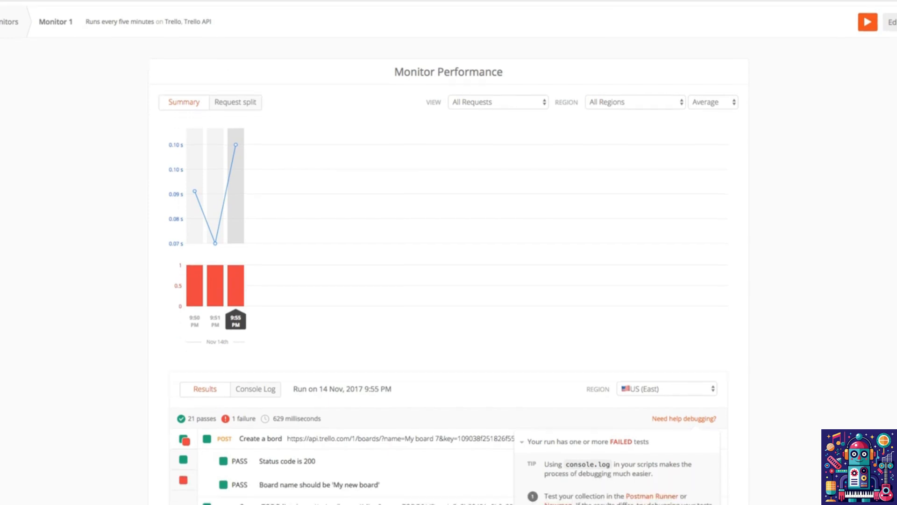
{"action": "scroll", "coordinate": [448, 252], "scroll_direction": "down", "scroll_amount": 1}
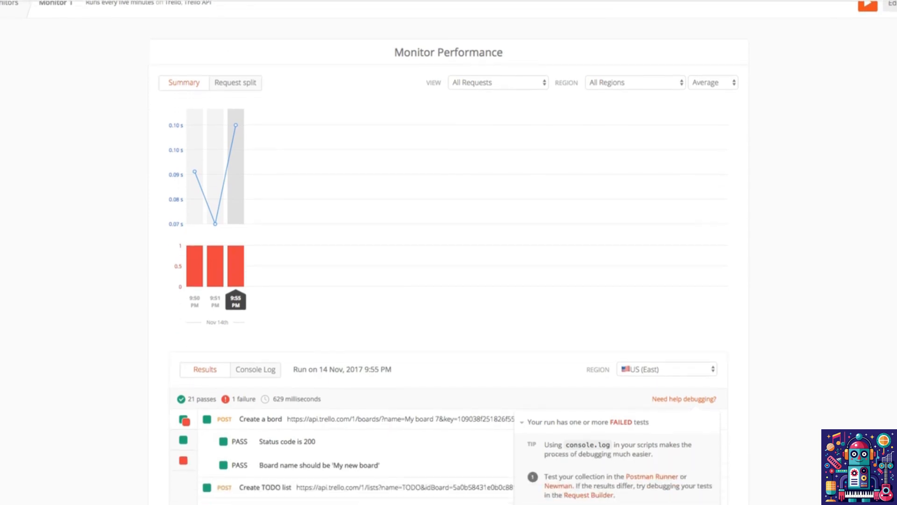
{"action": "scroll", "coordinate": [448, 252], "scroll_direction": "down", "scroll_amount": 5}
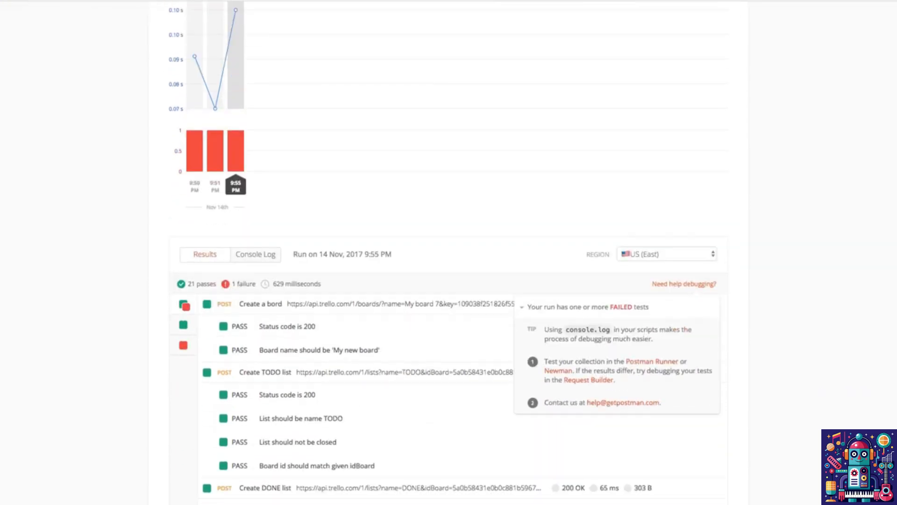
{"action": "scroll", "coordinate": [449, 252], "scroll_direction": "up", "scroll_amount": 2}
{"action": "scroll", "coordinate": [449, 253], "scroll_direction": "up", "scroll_amount": 4}
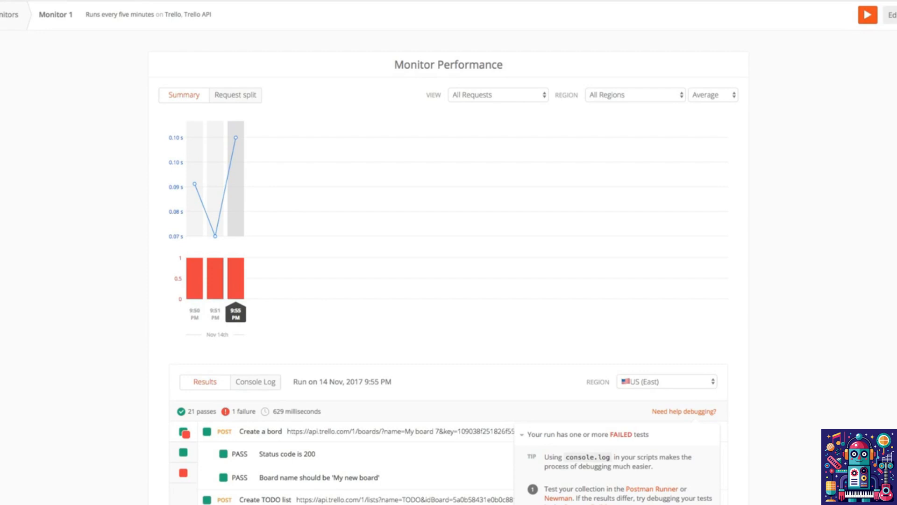
{"action": "scroll", "coordinate": [449, 253], "scroll_direction": "down", "scroll_amount": 10}
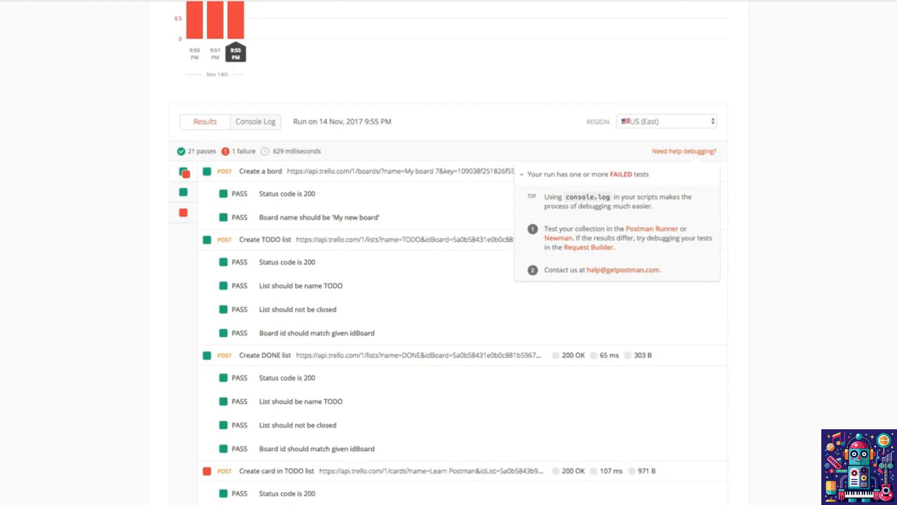
Filter the 9:55 PM run's results to passed tests and look through each request's checks
{"action": "left_click", "coordinate": [184, 192]}
{"action": "scroll", "coordinate": [183, 192], "scroll_direction": "down", "scroll_amount": 3}
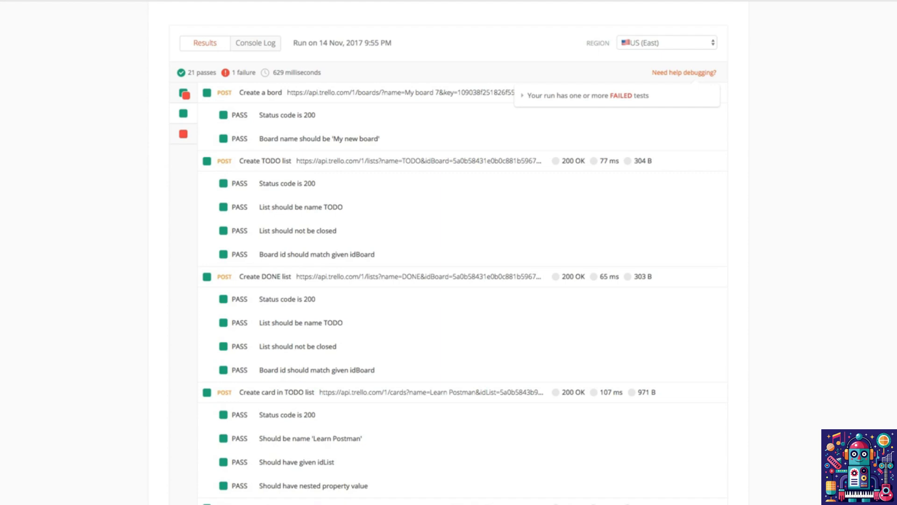
{"action": "scroll", "coordinate": [448, 280], "scroll_direction": "down", "scroll_amount": 2}
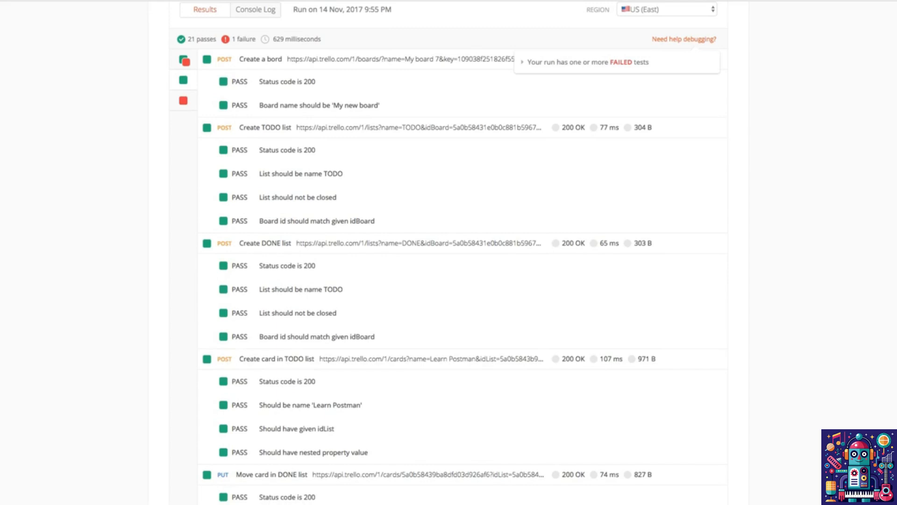
{"action": "scroll", "coordinate": [448, 252], "scroll_direction": "up", "scroll_amount": 2}
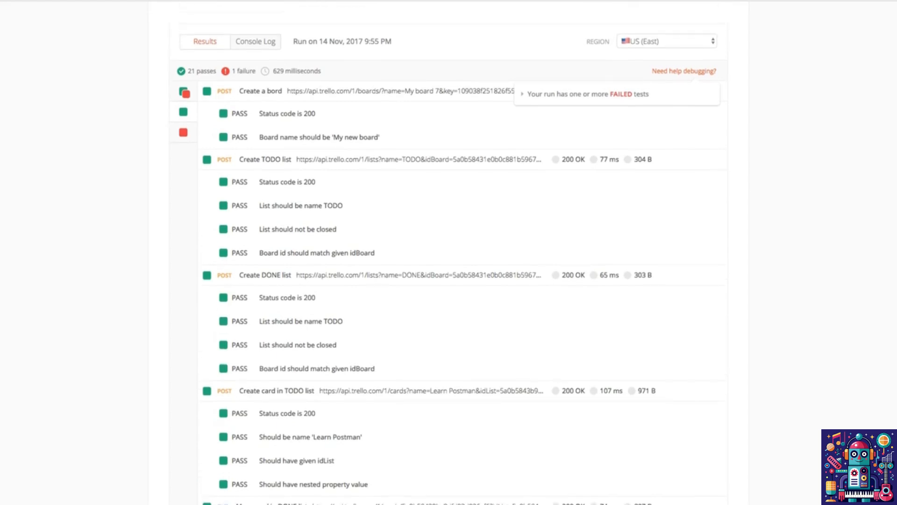
{"action": "scroll", "coordinate": [448, 252], "scroll_direction": "up", "scroll_amount": 2}
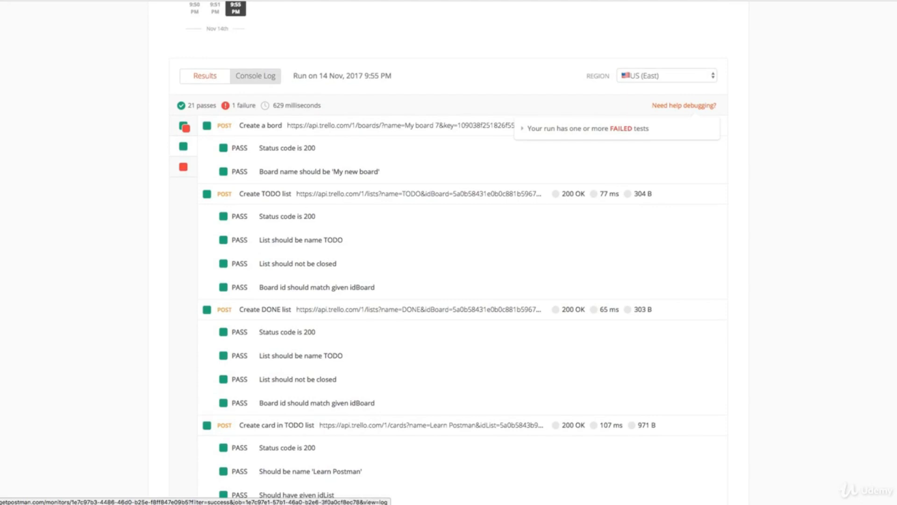
Show the console log of the 9:55 PM run and read through its entries
{"action": "left_click", "coordinate": [256, 76]}
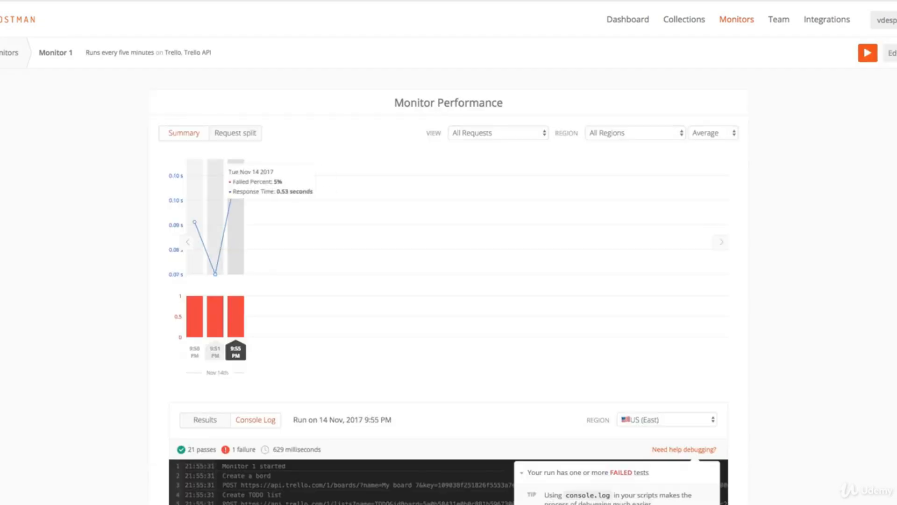
{"action": "scroll", "coordinate": [215, 210], "scroll_direction": "down", "scroll_amount": 5}
{"action": "scroll", "coordinate": [448, 253], "scroll_direction": "up", "scroll_amount": 1}
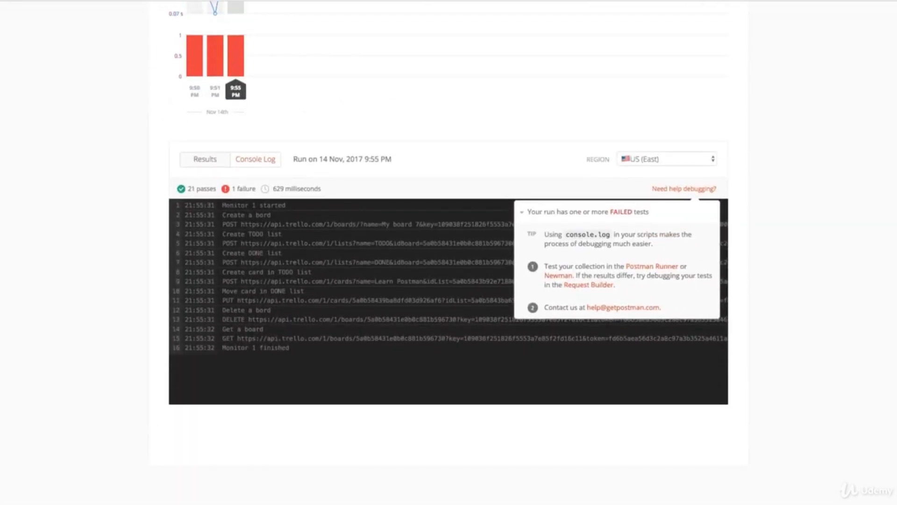
Show the console log of the 9:50 PM run and compare it with the performance chart
{"action": "key", "text": "super+r"}
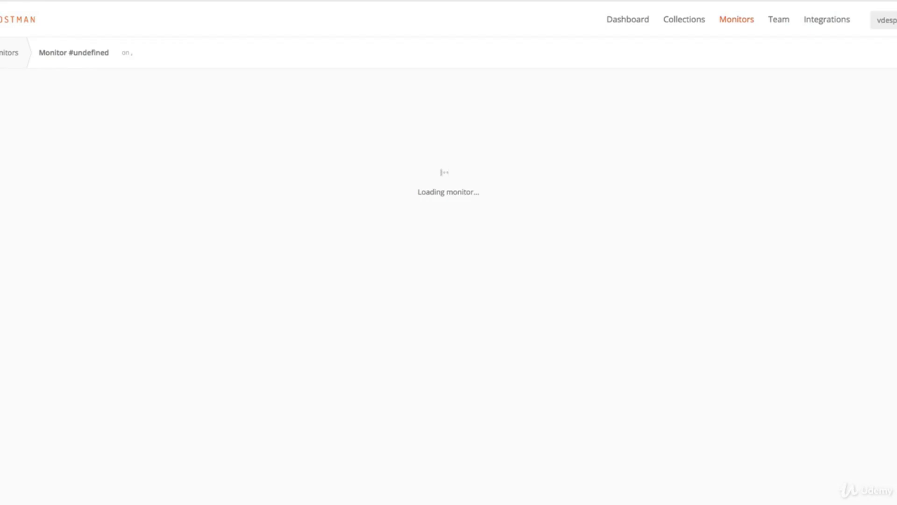
{"action": "scroll", "coordinate": [449, 253], "scroll_direction": "down", "scroll_amount": 5}
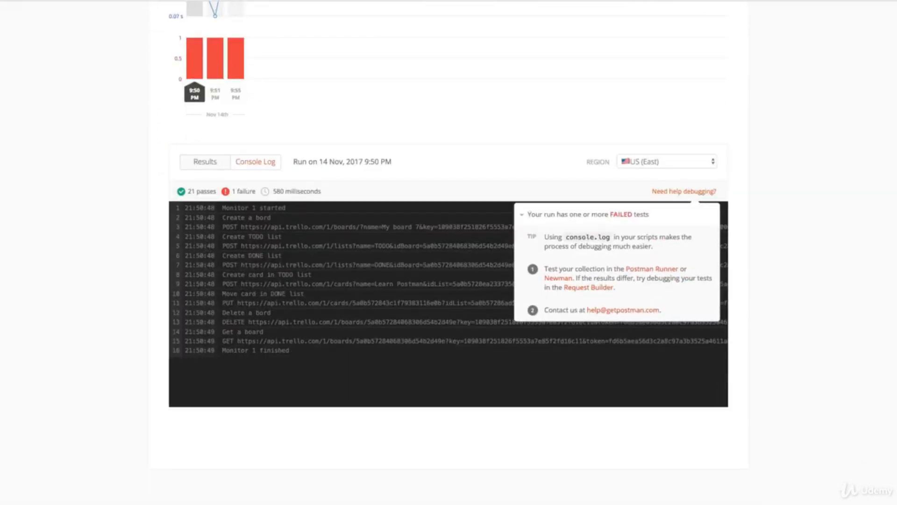
{"action": "scroll", "coordinate": [449, 225], "scroll_direction": "up", "scroll_amount": 1}
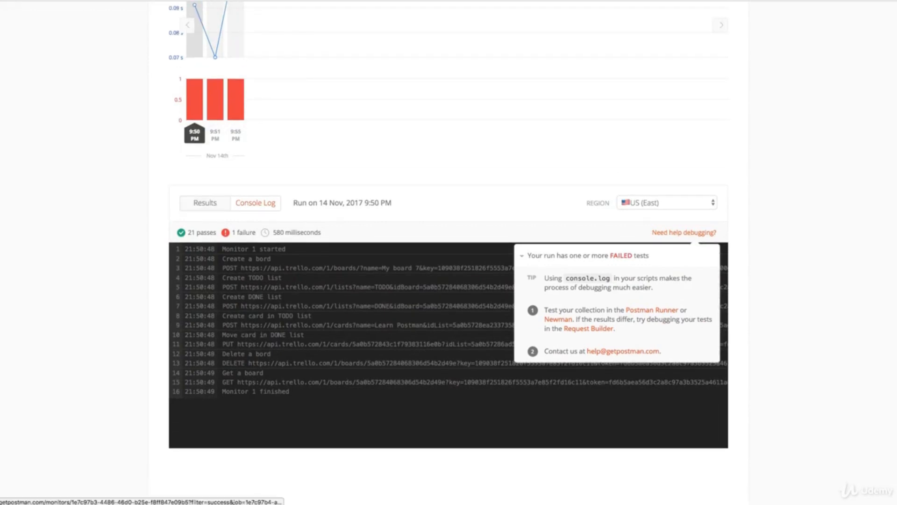
{"action": "scroll", "coordinate": [449, 252], "scroll_direction": "up", "scroll_amount": 3}
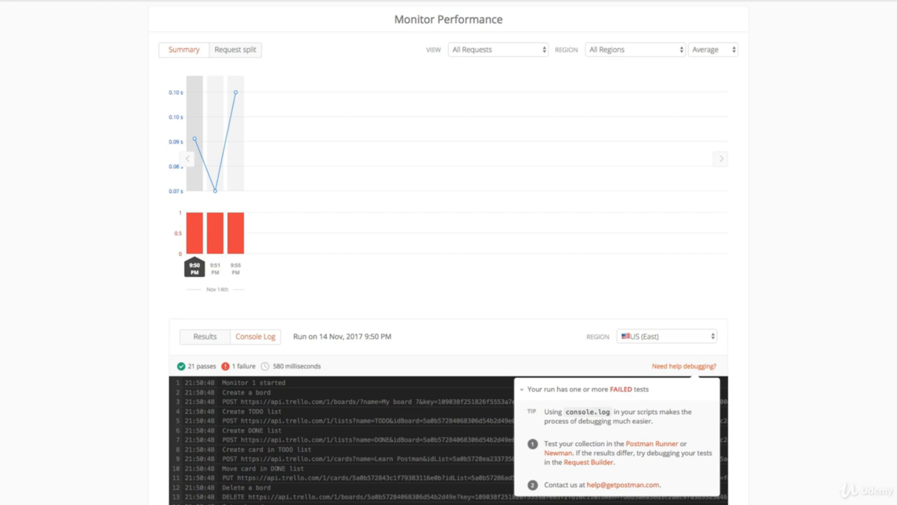
Return to the list of all monitors and check the available timeframe options
{"action": "scroll", "coordinate": [449, 252], "scroll_direction": "up", "scroll_amount": 2}
{"action": "left_click", "coordinate": [737, 20]}
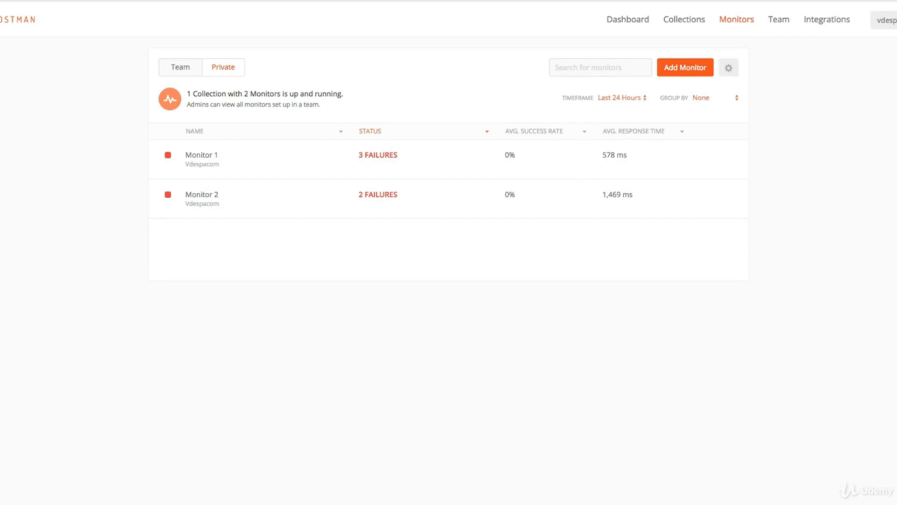
{"action": "left_click", "coordinate": [622, 97]}
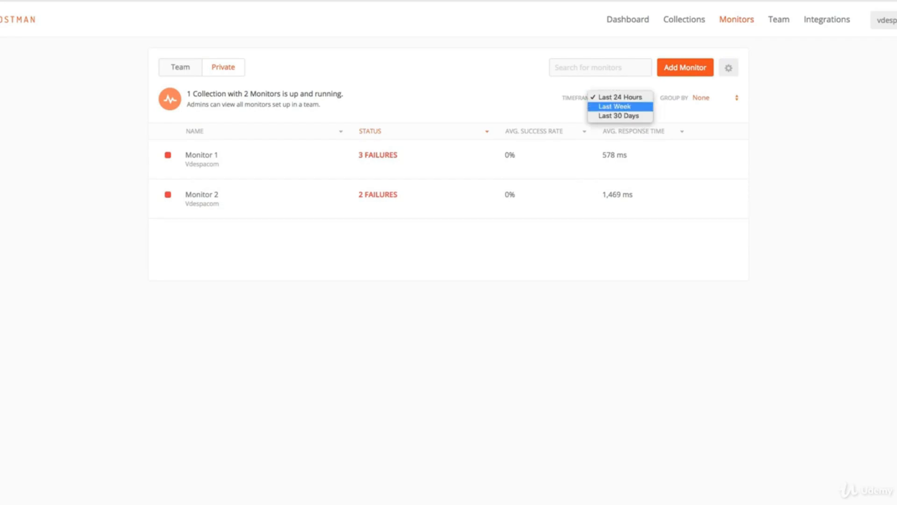
{"action": "key", "text": "Escape"}
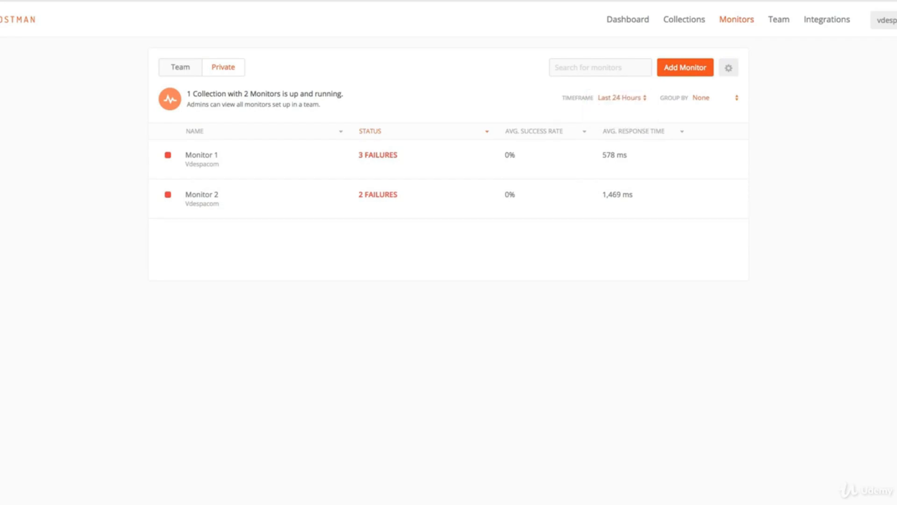